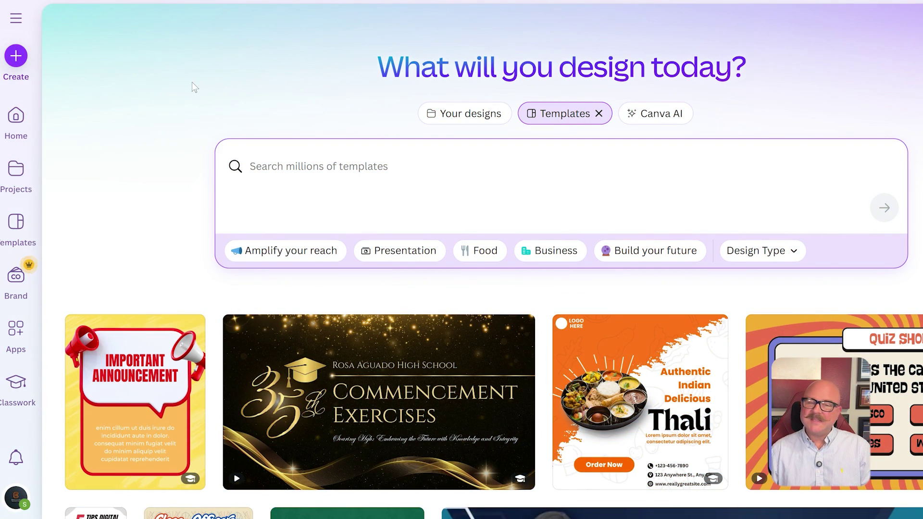
- From Home, switch the search to templates and preview the Indian Thali flyer template
{"action": "left_click", "coordinate": [22, 118]}
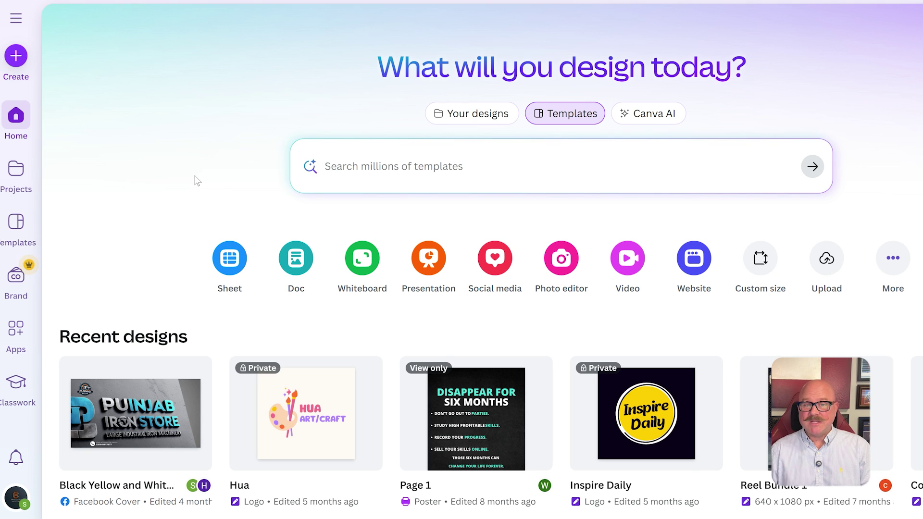
{"action": "scroll", "coordinate": [197, 181], "scroll_direction": "down", "scroll_amount": 2}
{"action": "scroll", "coordinate": [197, 180], "scroll_direction": "up", "scroll_amount": 2}
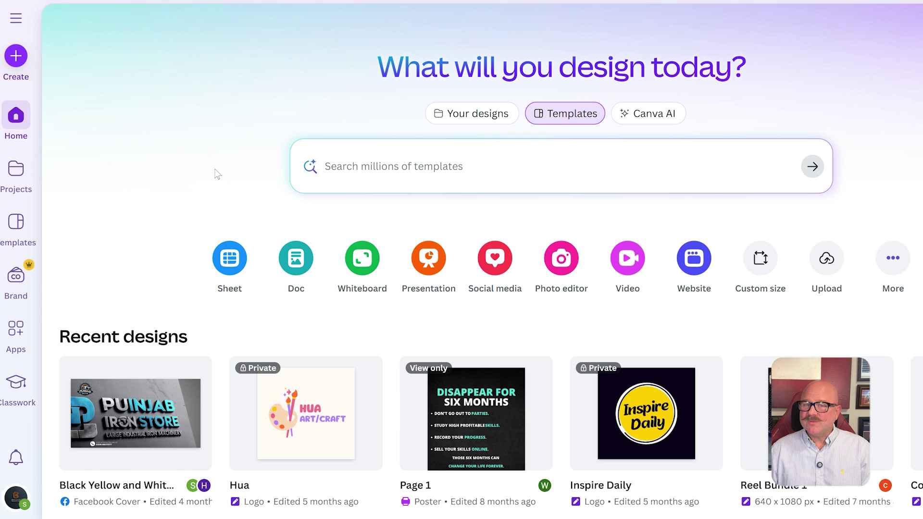
{"action": "left_click", "coordinate": [564, 116]}
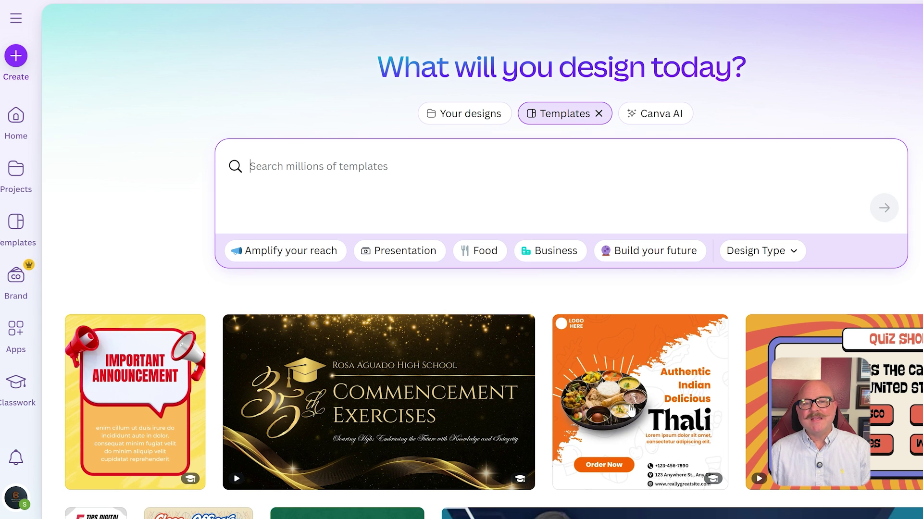
{"action": "left_click", "coordinate": [632, 410]}
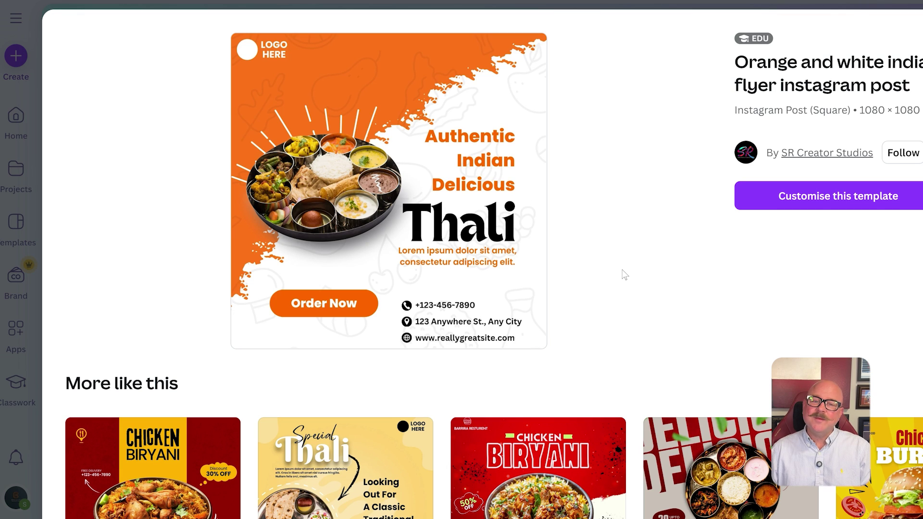
{"action": "scroll", "coordinate": [623, 275], "scroll_direction": "down", "scroll_amount": 3}
{"action": "scroll", "coordinate": [623, 275], "scroll_direction": "down", "scroll_amount": 1}
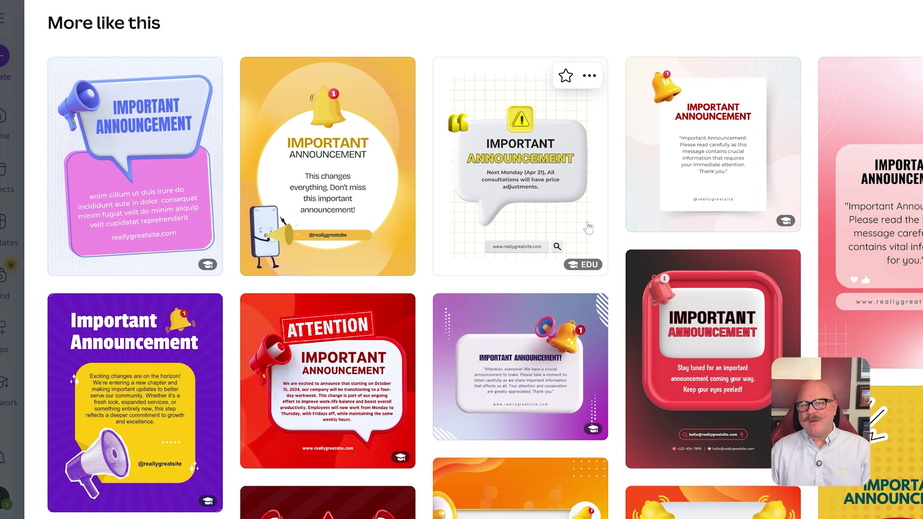
{"action": "scroll", "coordinate": [588, 228], "scroll_direction": "down", "scroll_amount": 2}
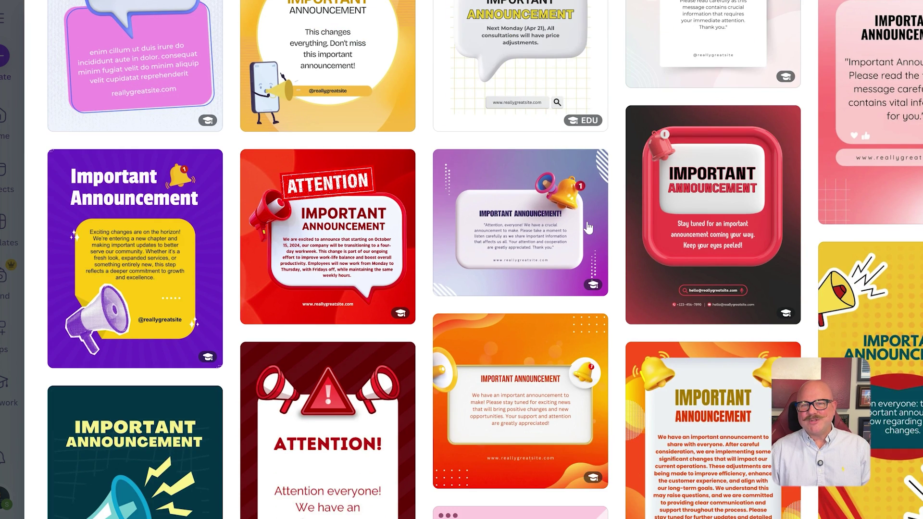
- Open the red and black Important Announcement template, then select and deselect its Stay tuned text
{"action": "left_click", "coordinate": [675, 204]}
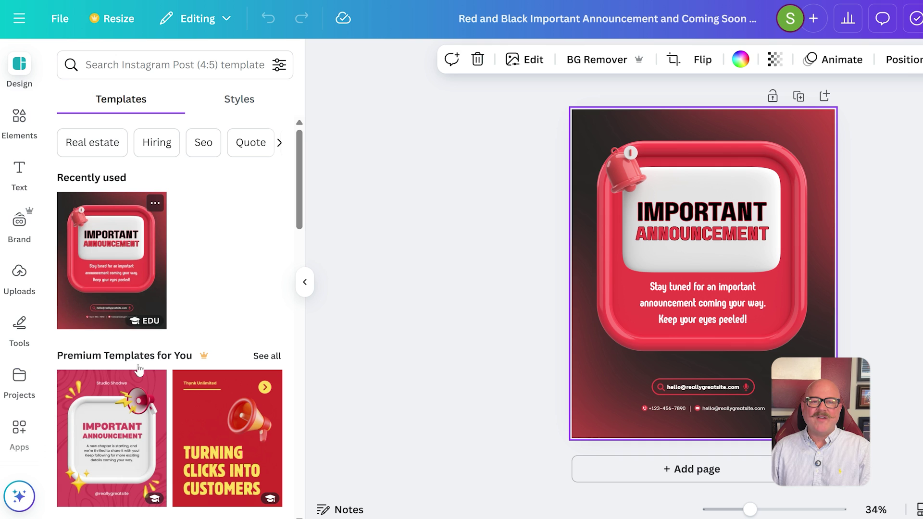
{"action": "left_click", "coordinate": [746, 311]}
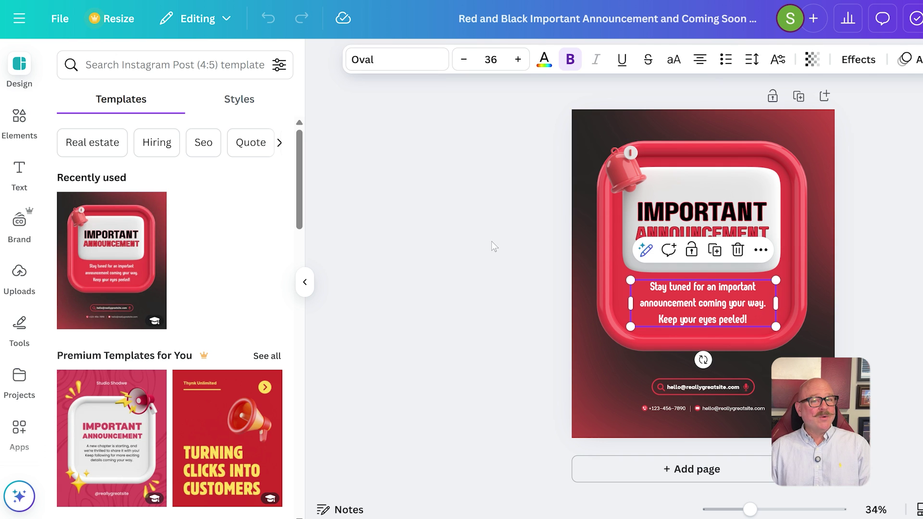
{"action": "scroll", "coordinate": [171, 307], "scroll_direction": "down", "scroll_amount": 3}
{"action": "scroll", "coordinate": [173, 238], "scroll_direction": "up", "scroll_amount": 3}
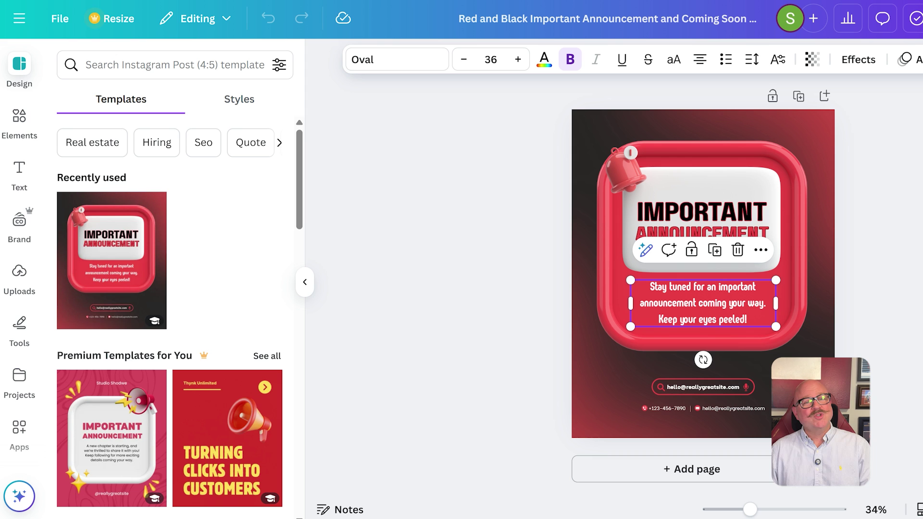
{"action": "left_click", "coordinate": [330, 94]}
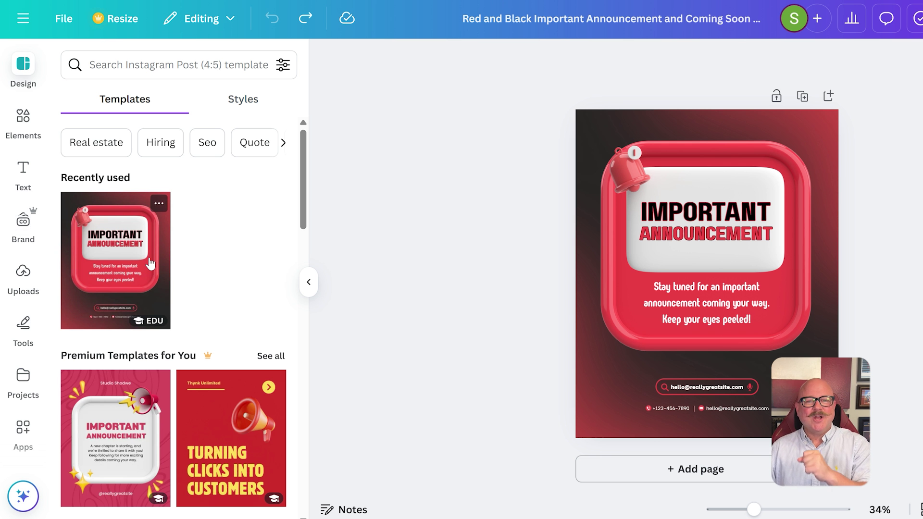
- Place a new heading above IMPORTANT and delete its placeholder text
{"action": "left_click", "coordinate": [23, 174]}
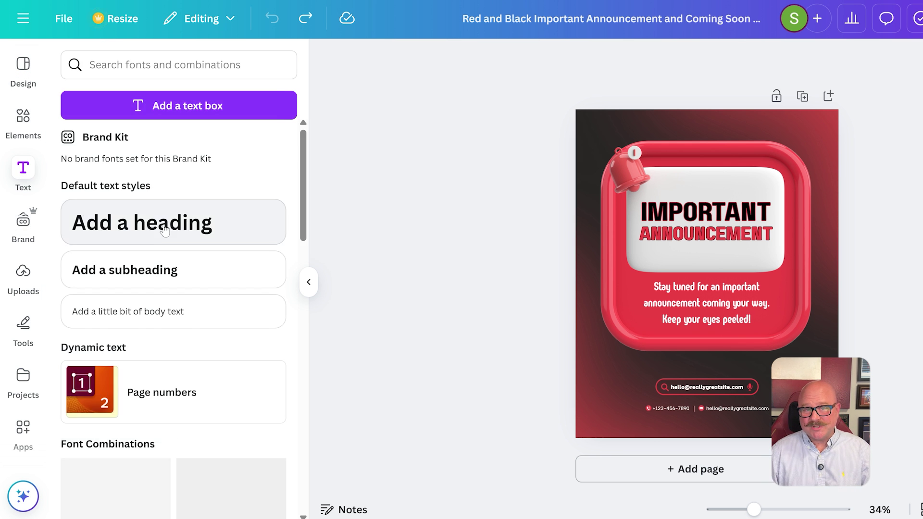
{"action": "left_click_drag", "start_coordinate": [141, 222], "coordinate": [714, 158]}
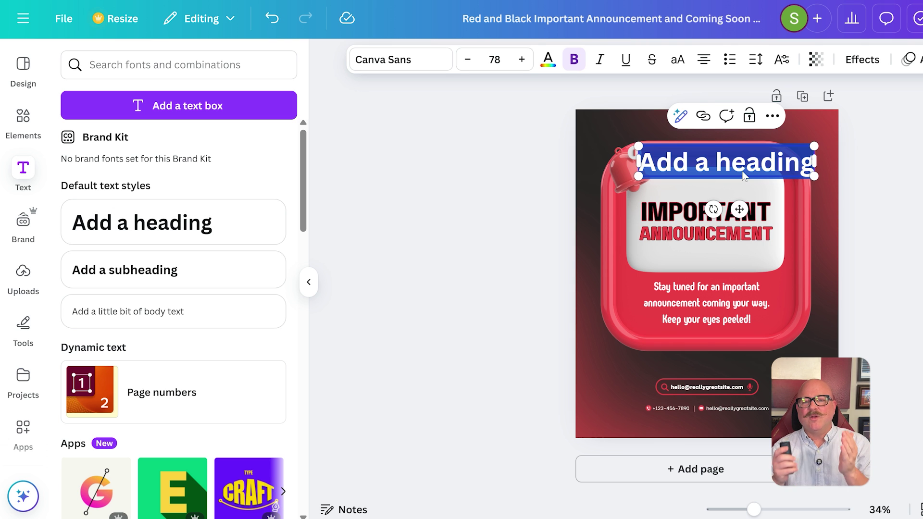
{"action": "key", "text": "BackSpace"}
{"action": "left_click", "coordinate": [780, 160]}
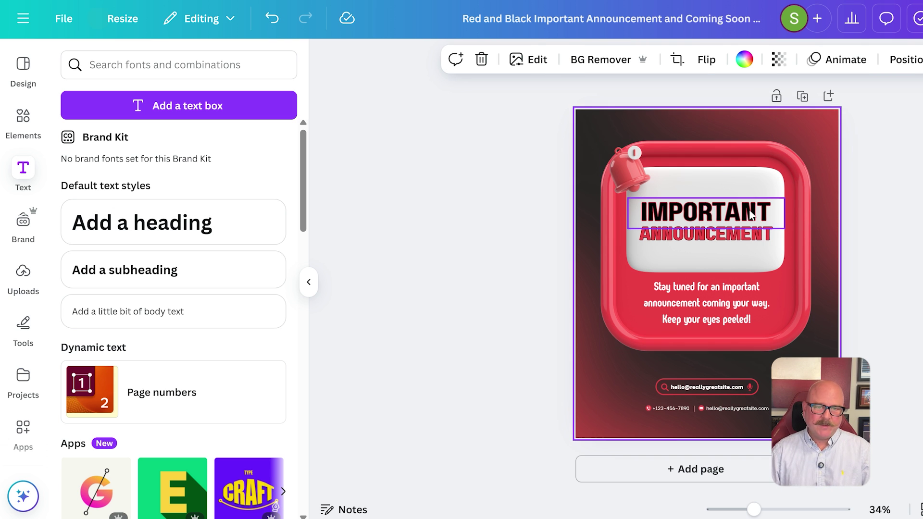
- Delete the IMPORTANT title, then undo to restore it
{"action": "left_click", "coordinate": [737, 216]}
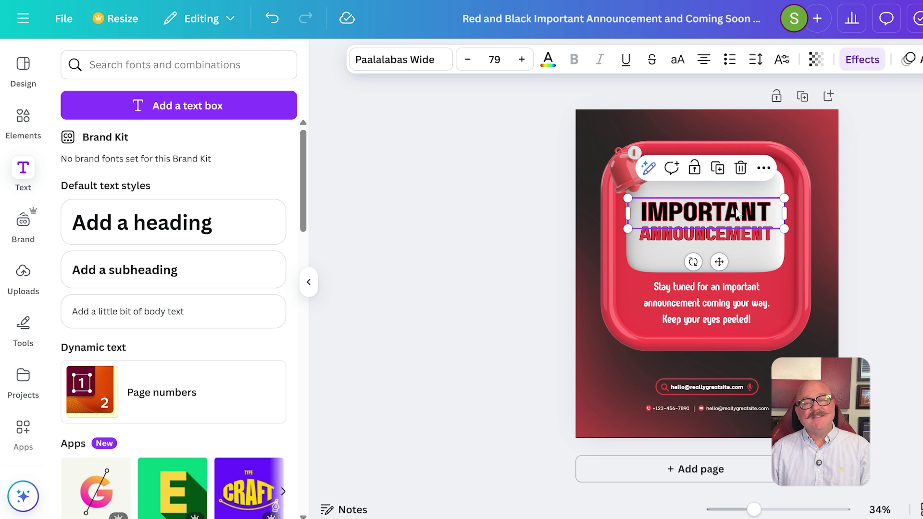
{"action": "key", "text": "Delete"}
{"action": "key", "text": "ctrl+z"}
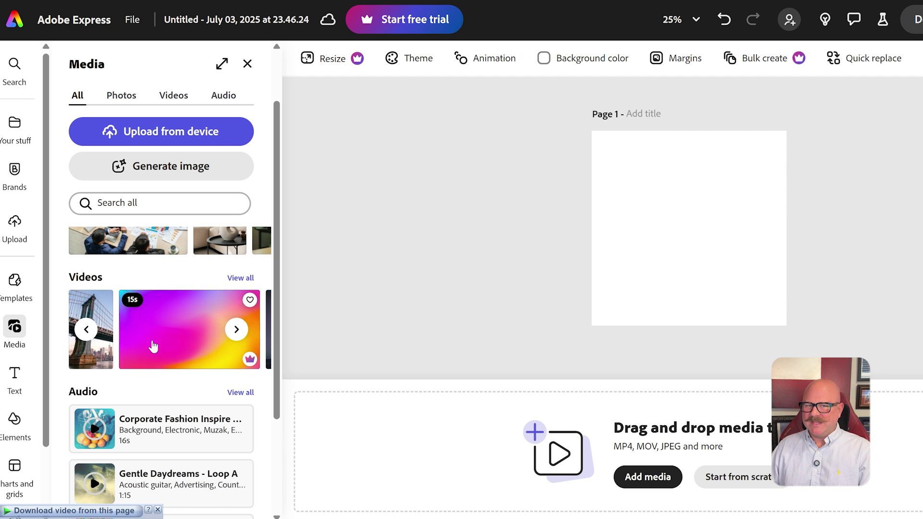
- Add the gradient video from the Media panel's Videos to the blank page
{"action": "left_click", "coordinate": [165, 336]}
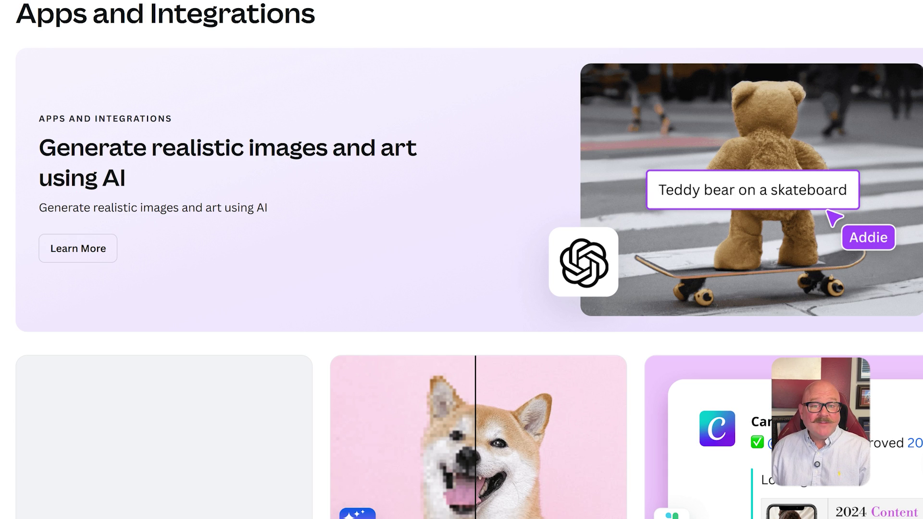
{"action": "scroll", "coordinate": [461, 260], "scroll_direction": "down", "scroll_amount": 5}
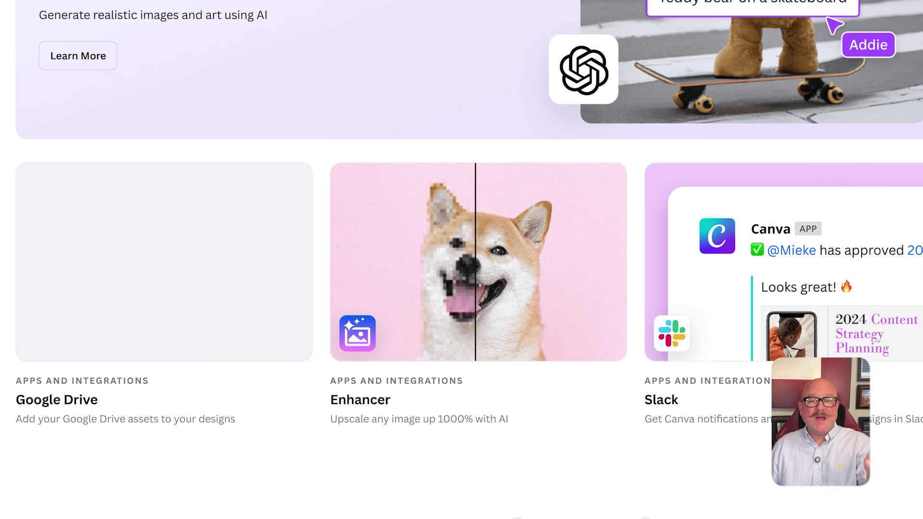
{"action": "scroll", "coordinate": [462, 260], "scroll_direction": "down", "scroll_amount": 1}
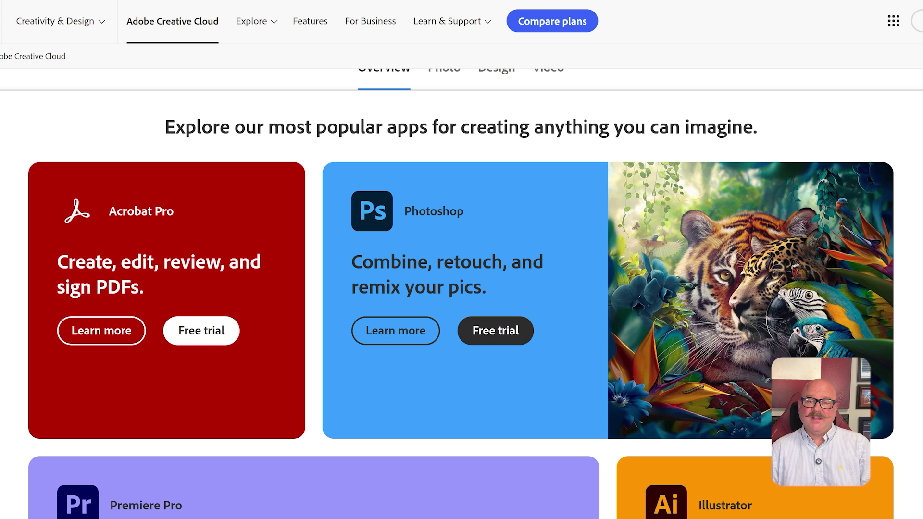
{"action": "scroll", "coordinate": [461, 289], "scroll_direction": "down", "scroll_amount": 1}
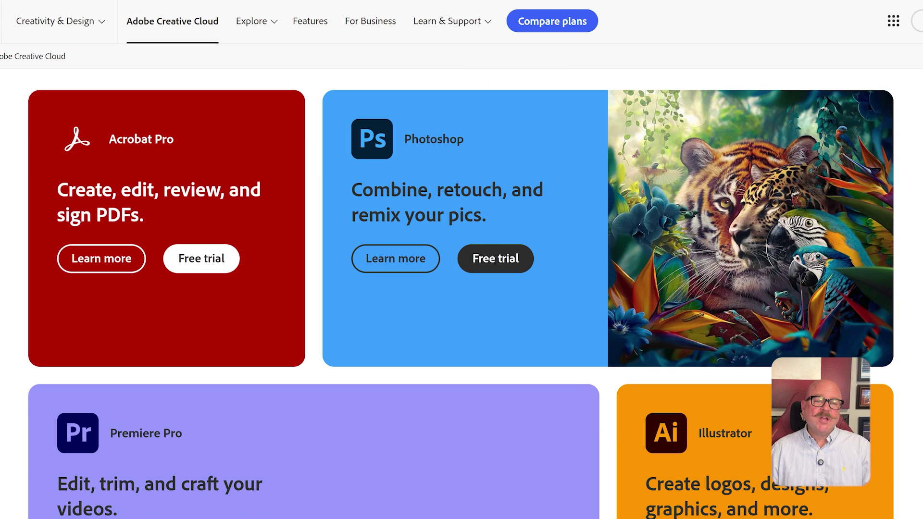
{"action": "scroll", "coordinate": [461, 289], "scroll_direction": "down", "scroll_amount": 2}
{"action": "scroll", "coordinate": [462, 288], "scroll_direction": "down", "scroll_amount": 2}
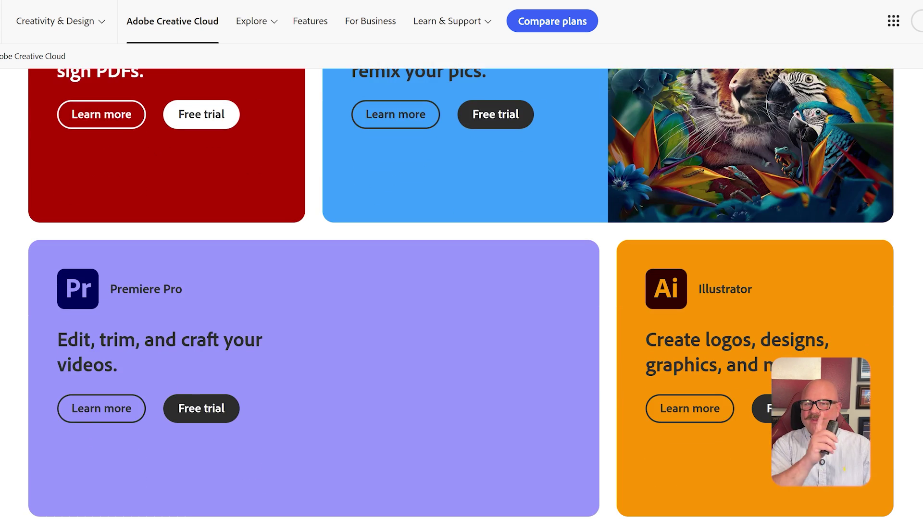
{"action": "scroll", "coordinate": [462, 289], "scroll_direction": "down", "scroll_amount": 2}
{"action": "scroll", "coordinate": [461, 289], "scroll_direction": "down", "scroll_amount": 2}
{"action": "scroll", "coordinate": [461, 288], "scroll_direction": "down", "scroll_amount": 2}
{"action": "scroll", "coordinate": [462, 288], "scroll_direction": "down", "scroll_amount": 2}
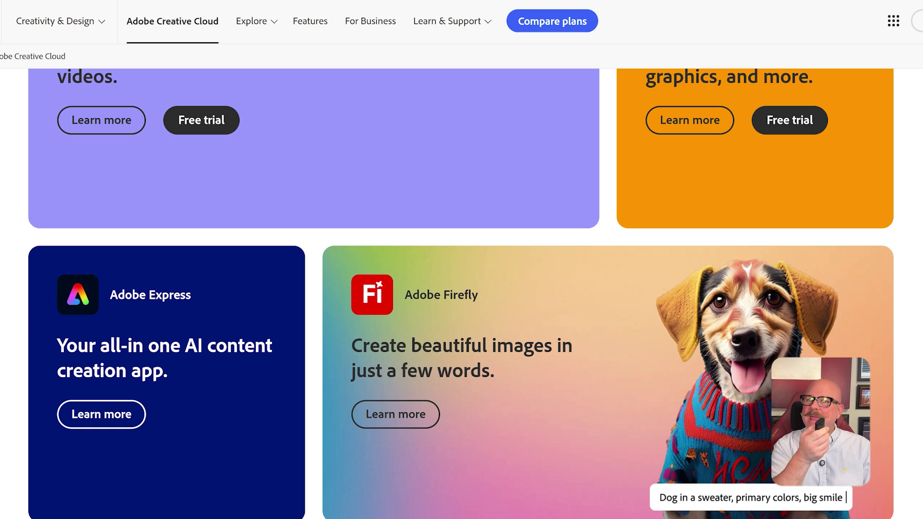